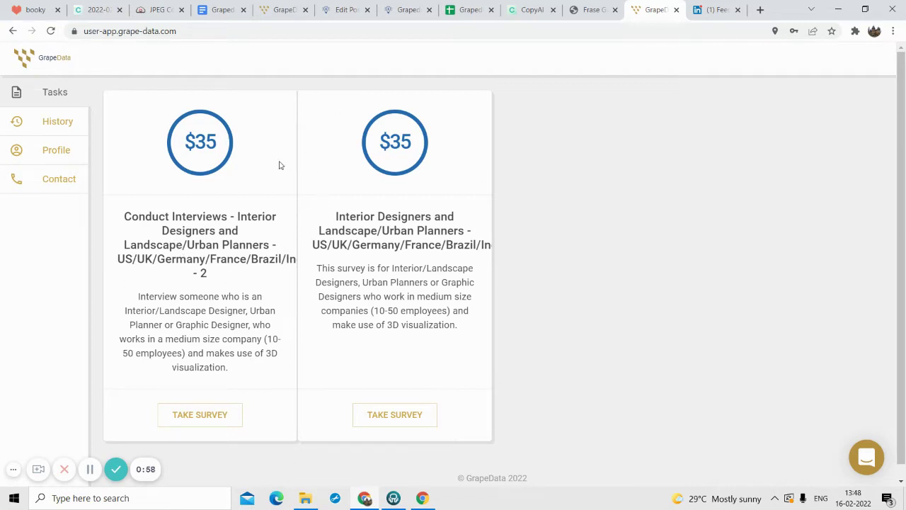
Read the survey description and the Conduct Interviews task requirements in the GrapeData task list.
left_click(13, 469)
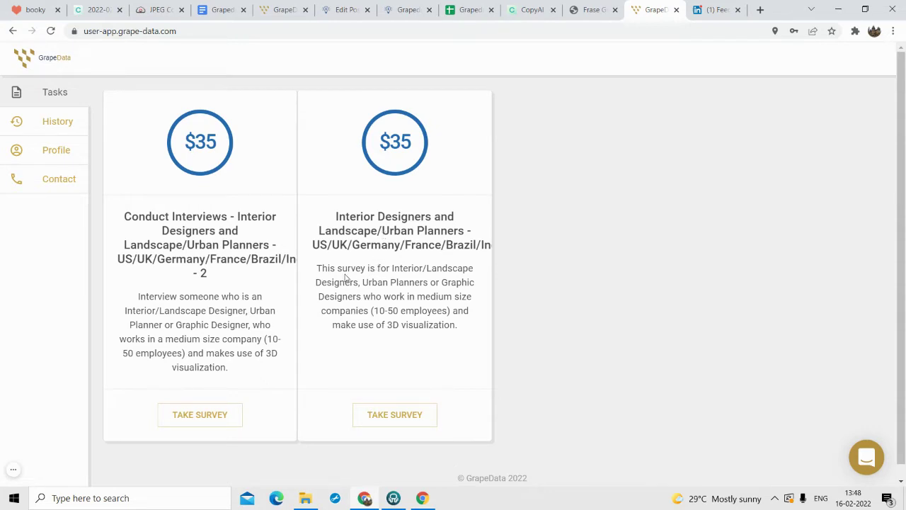
mouse_move(317, 268)
left_mouse_down()
mouse_move(457, 268)
mouse_move(457, 312)
mouse_move(425, 367)
left_mouse_up()
left_click(410, 316)
left_click_drag(124, 216, 228, 216)
left_click(162, 274)
left_click_drag(139, 297, 192, 319)
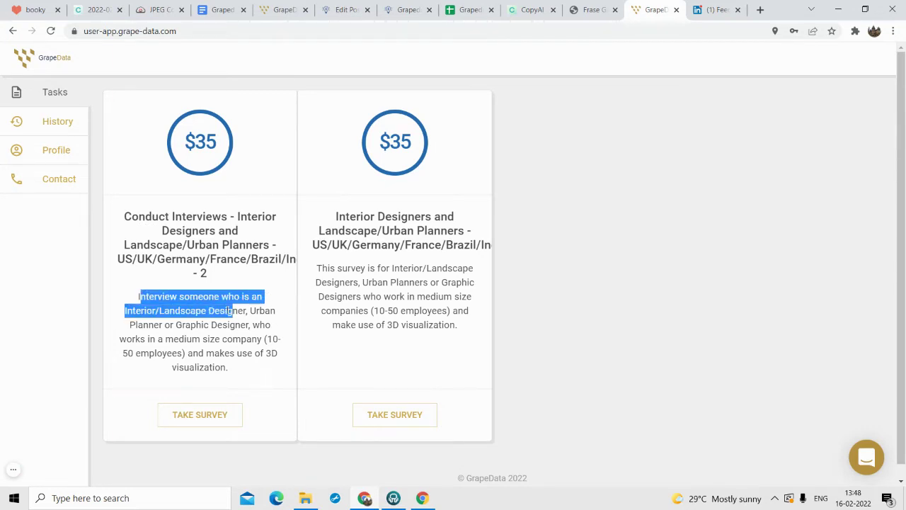
left_click(179, 311)
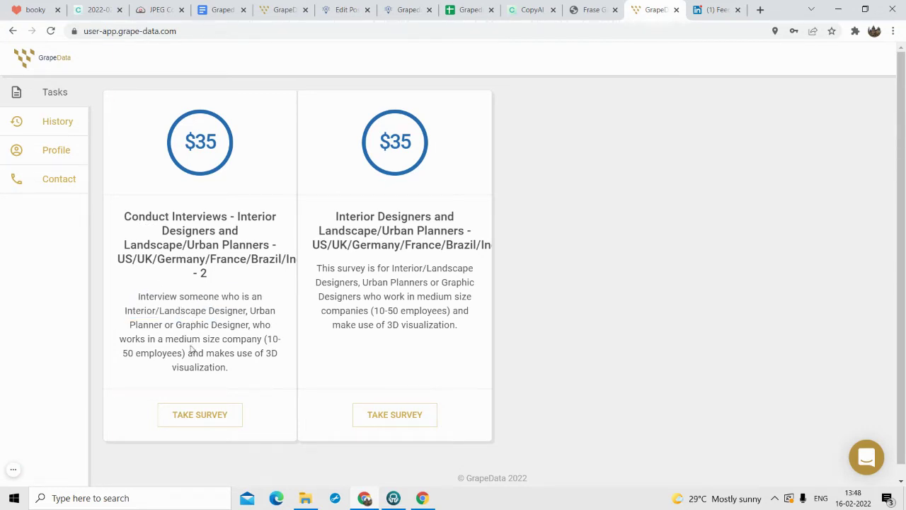
double_click(147, 326)
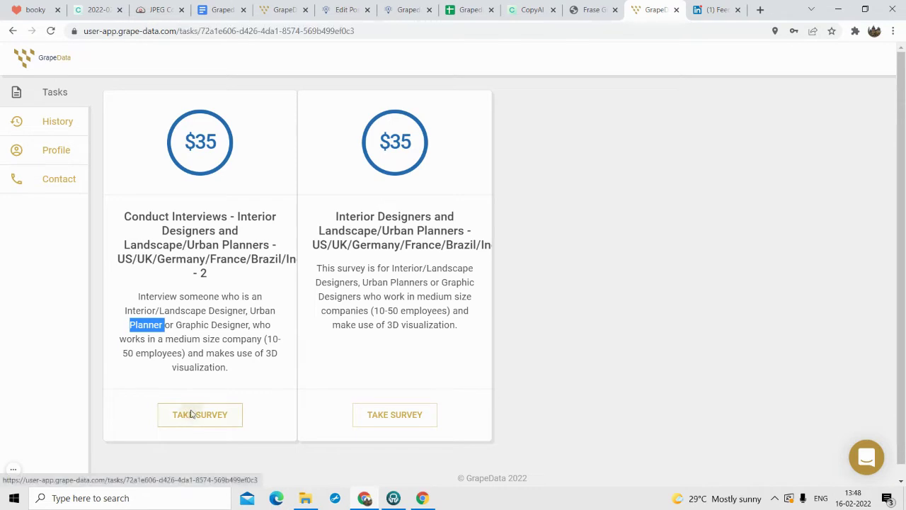
Open the Conduct Interviews task details and review the 10-interview limit and target countries.
left_click(191, 414)
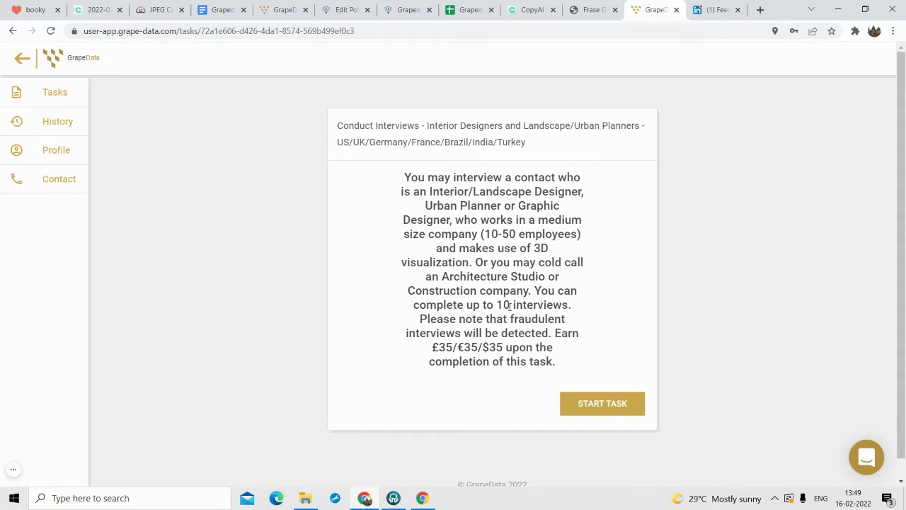
left_click_drag(498, 304, 564, 306)
left_click(523, 331)
left_click_drag(344, 142, 524, 145)
left_click(502, 220)
double_click(435, 126)
left_click_drag(435, 126, 515, 142)
left_click(495, 278)
Return to the GrapeData task list and reread the Conduct Interviews task title.
left_click(55, 99)
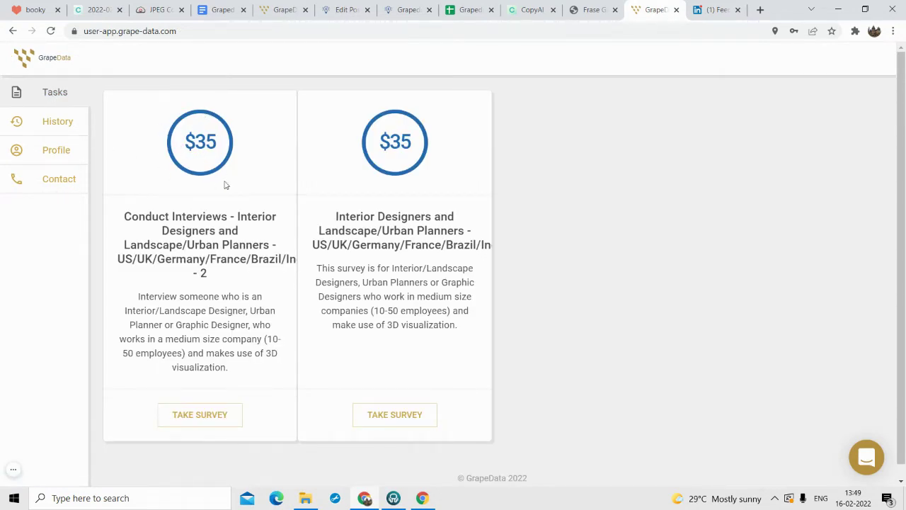
double_click(201, 275)
double_click(203, 272)
left_click(202, 274)
triple_click(203, 273)
left_click(203, 276)
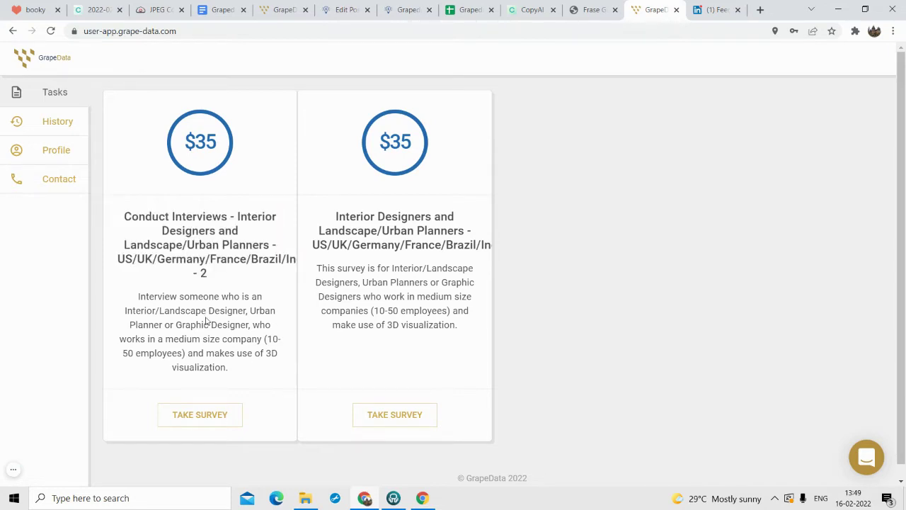
triple_click(203, 274)
left_click(203, 277)
triple_click(203, 276)
left_click(210, 312)
From the LinkedIn feed, search for 'interior designers'.
left_click(717, 7)
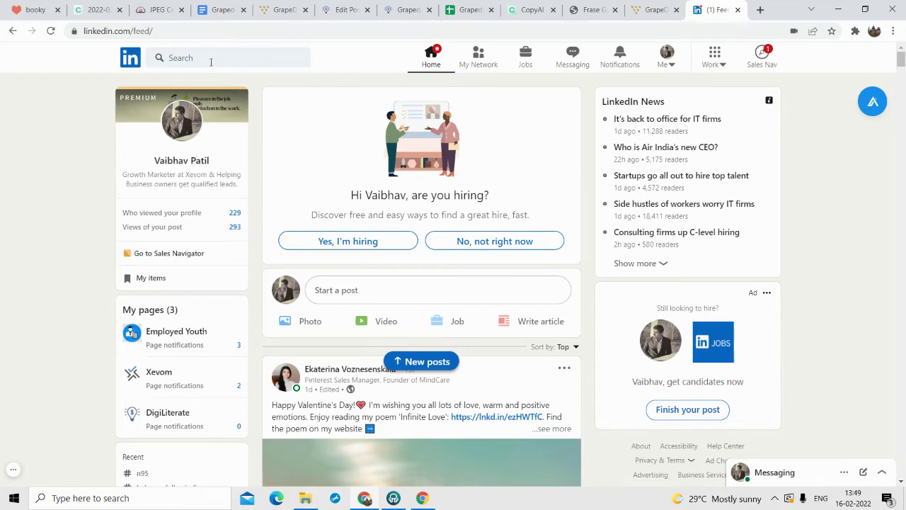
left_click(210, 60)
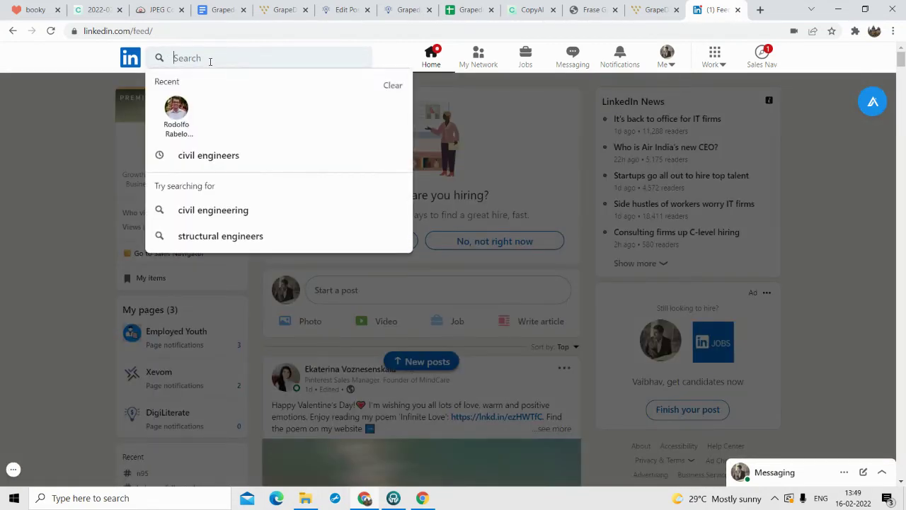
type("interior designers")
key("Return")
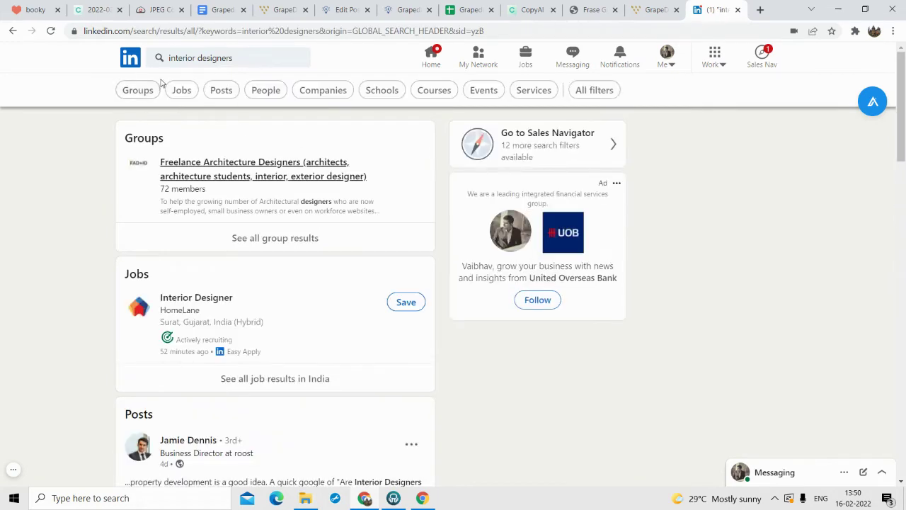
Narrow the search results to people located in Brazil and the United States.
left_click(267, 96)
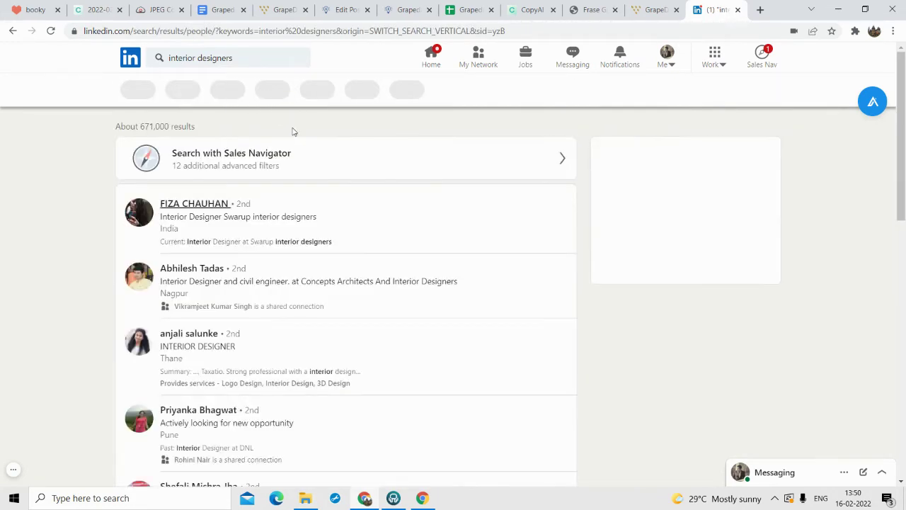
scroll(212, 262, "down", 3)
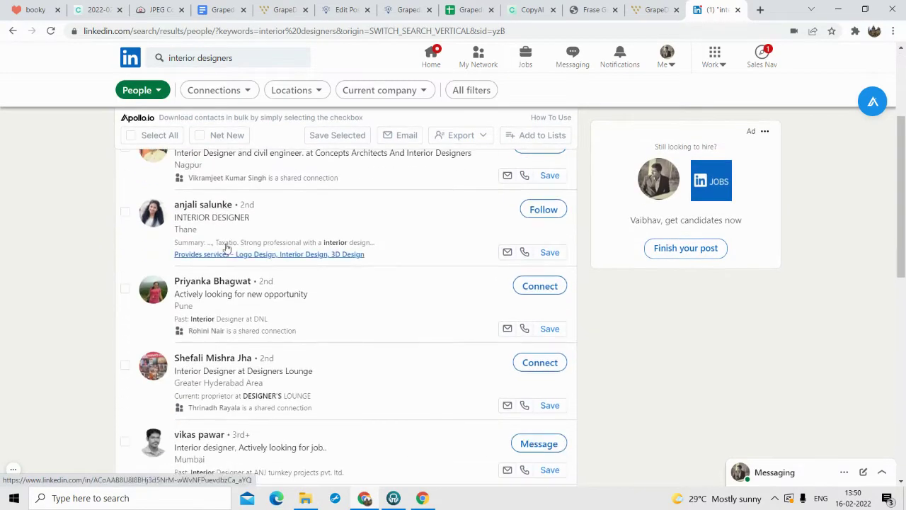
scroll(222, 309, "down", 3)
scroll(231, 212, "up", 6)
left_click(293, 94)
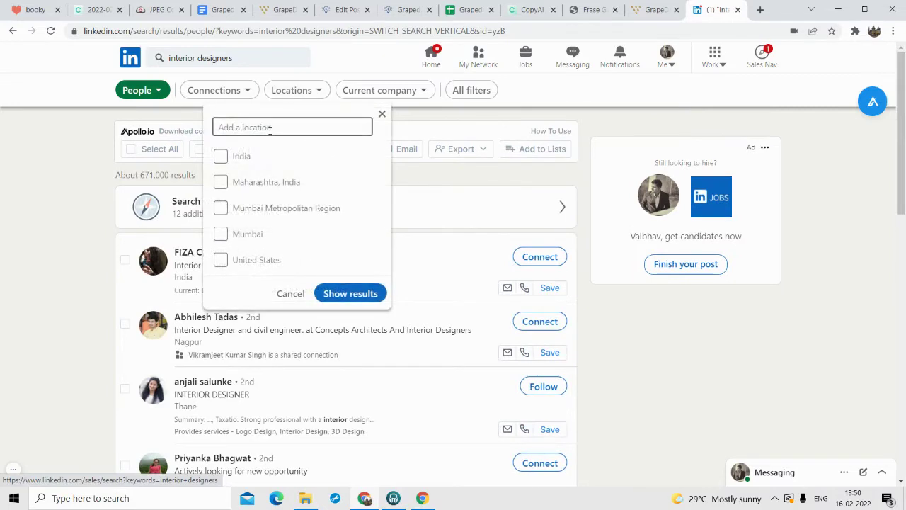
type("brazil")
left_click(222, 146)
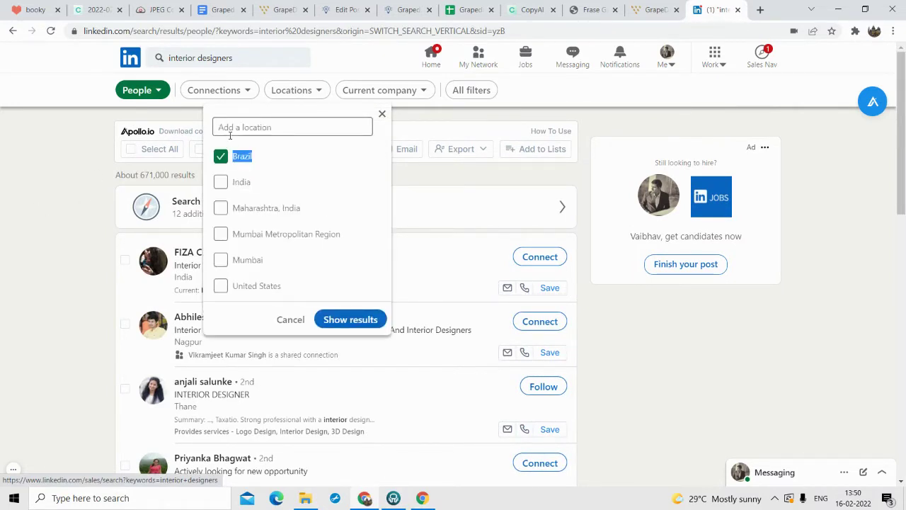
type("united states")
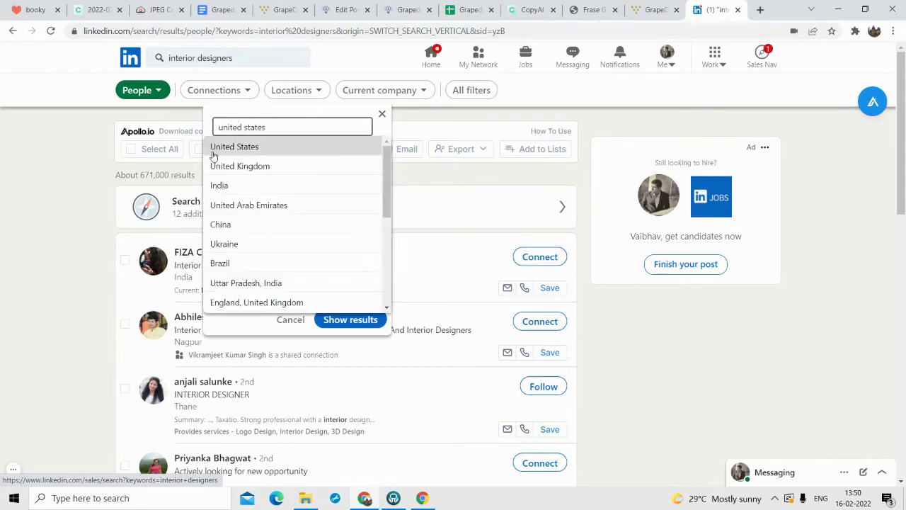
left_click(218, 148)
left_click(351, 319)
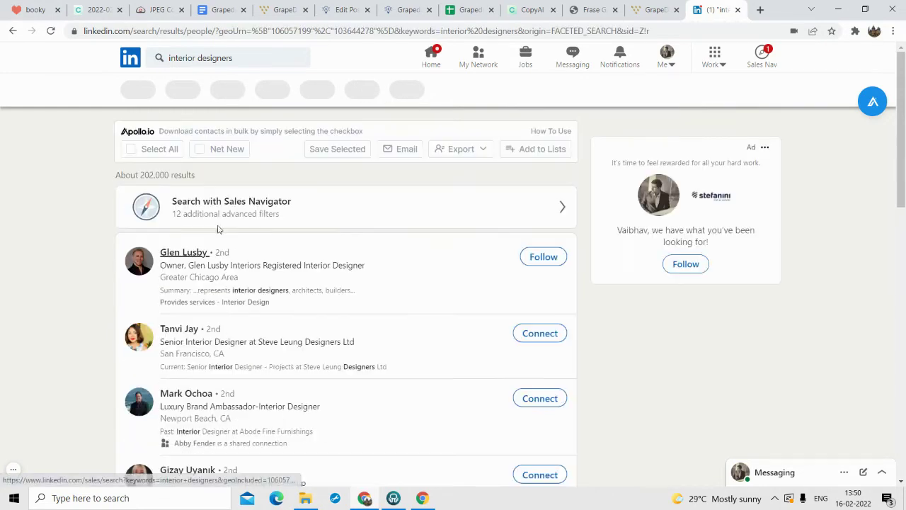
Limit the people results to English-language profiles and browse the filtered list.
left_click(426, 92)
left_click(484, 117)
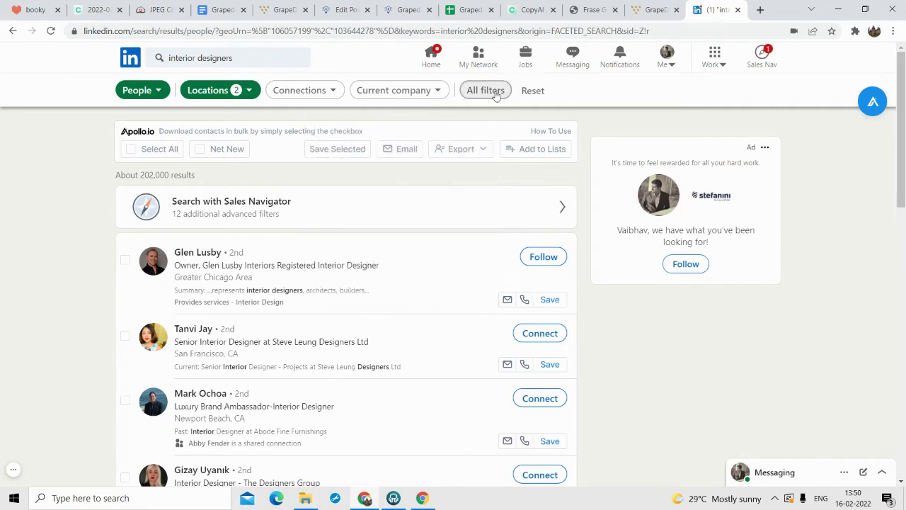
left_click(495, 92)
scroll(683, 297, "down", 2)
scroll(683, 297, "down", 1)
scroll(684, 299, "down", 2)
scroll(685, 304, "down", 1)
scroll(685, 305, "down", 3)
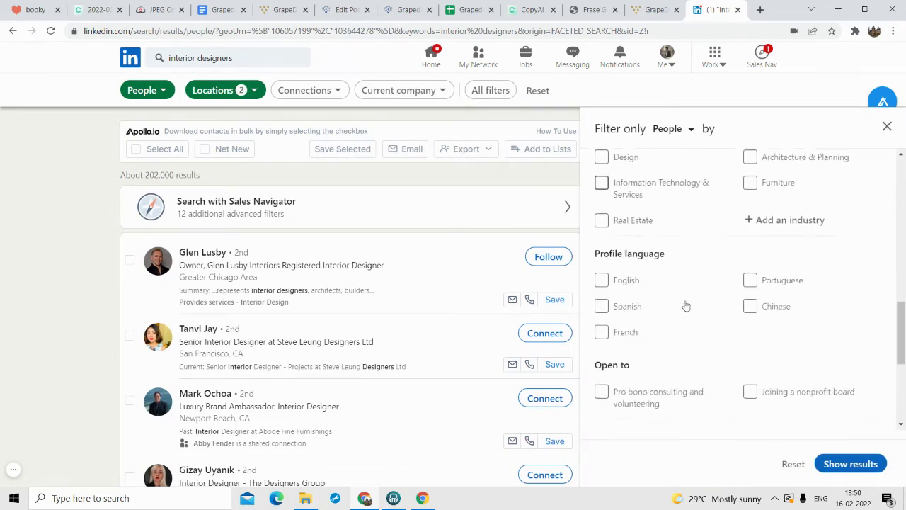
scroll(686, 304, "down", 1)
left_click(601, 222)
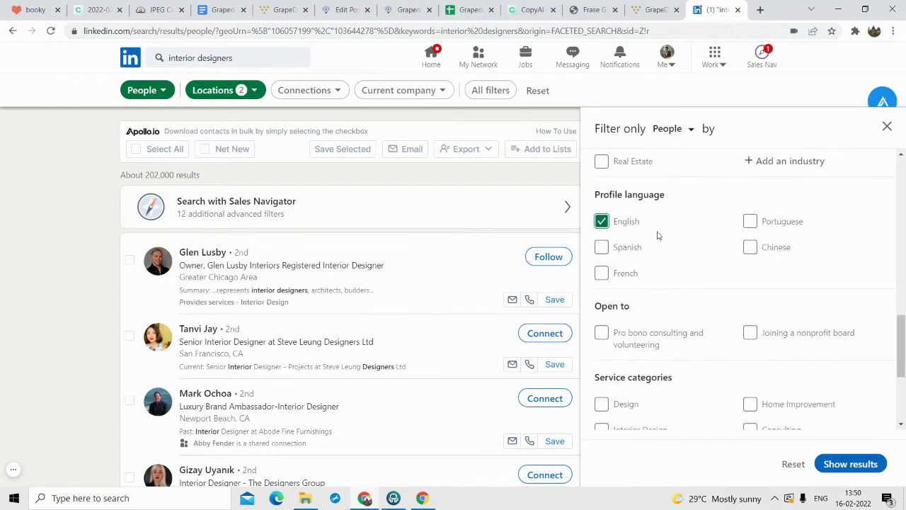
scroll(720, 312, "down", 2)
scroll(724, 318, "down", 1)
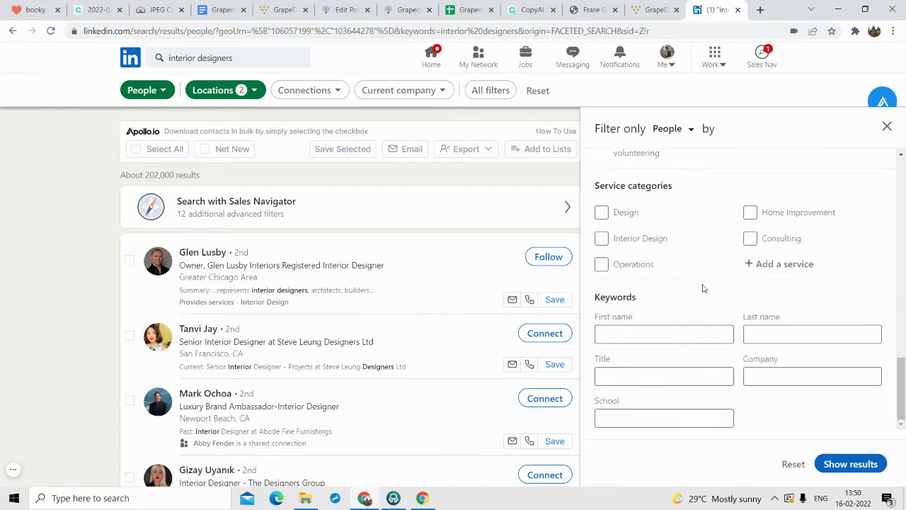
left_click(835, 463)
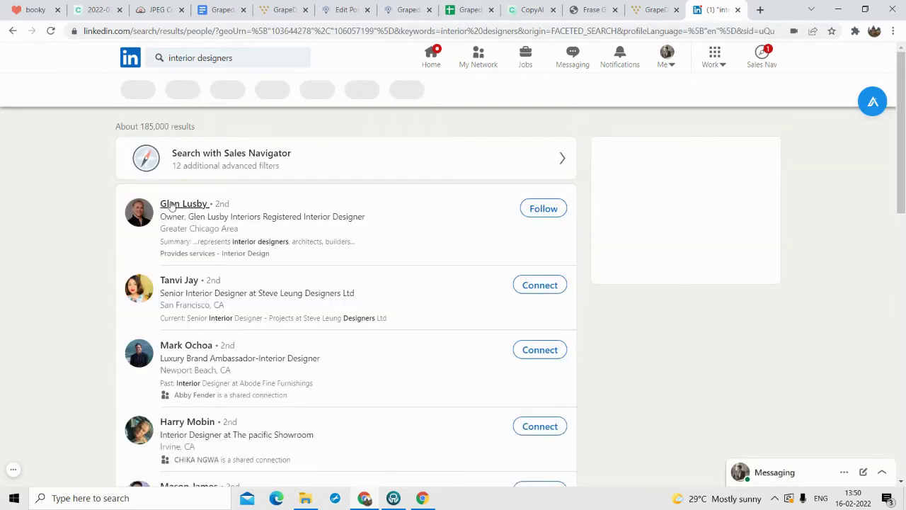
scroll(225, 241, "down", 3)
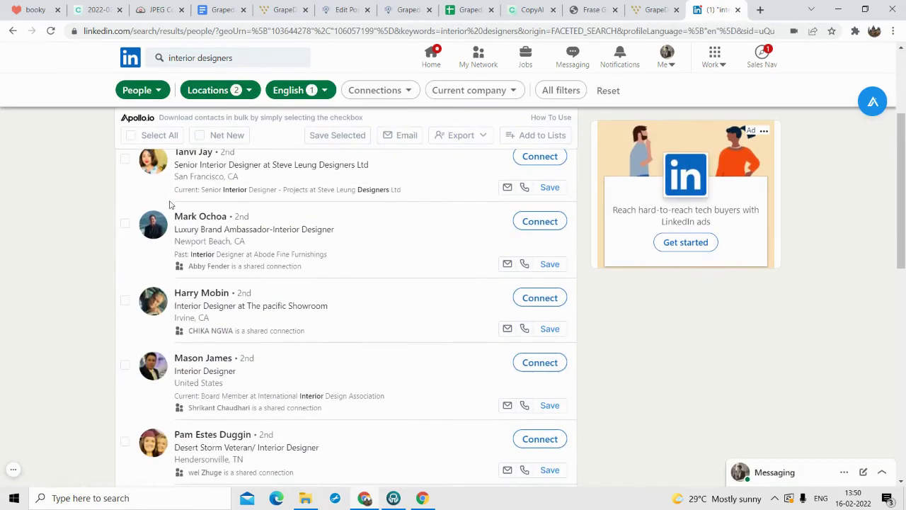
scroll(213, 226, "up", 2)
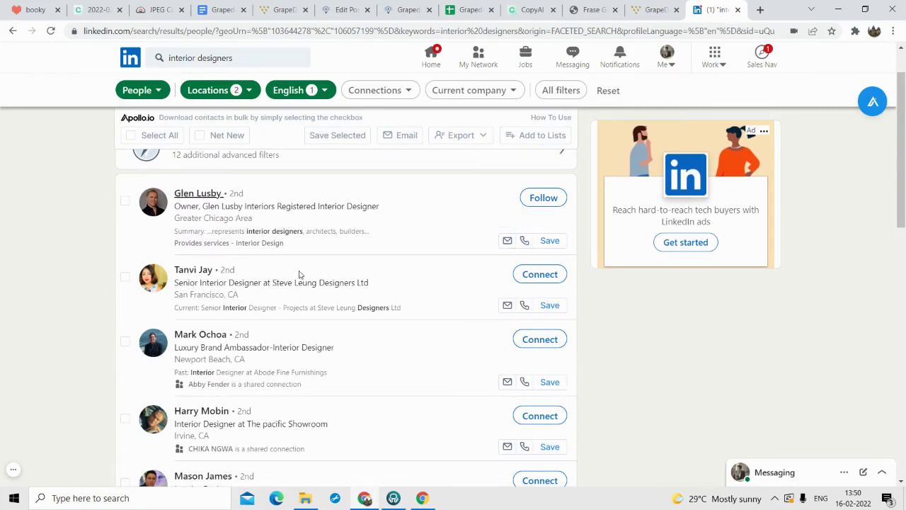
scroll(236, 257, "down", 1)
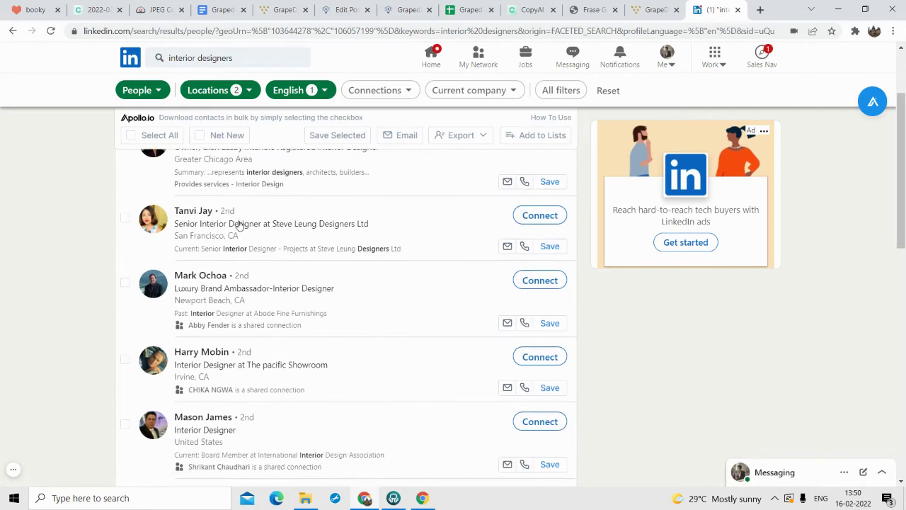
Start an invitation to the senior interior designer with a note requesting a short market-research interview.
left_click(529, 221)
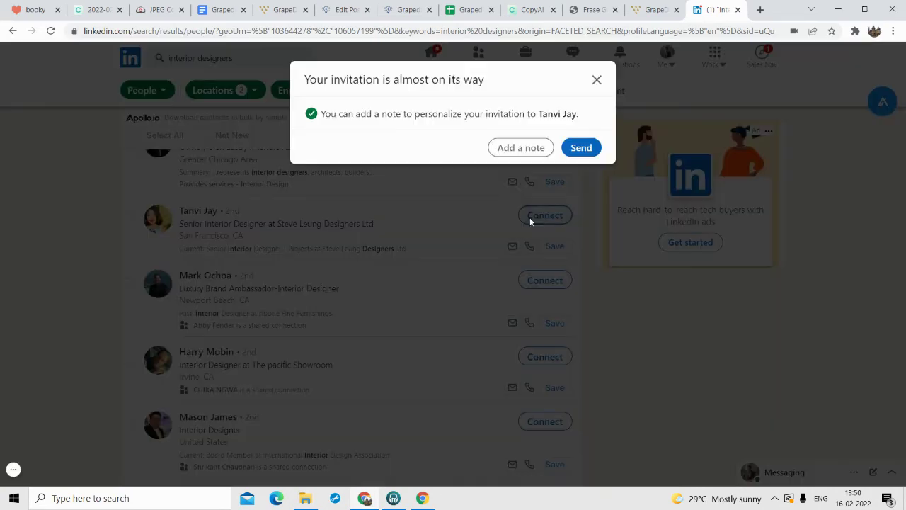
left_click(513, 149)
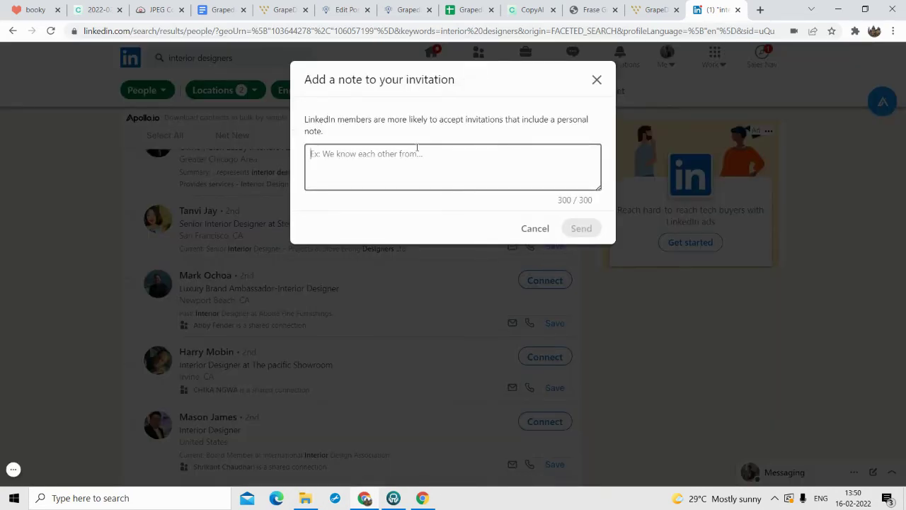
type("Hello")
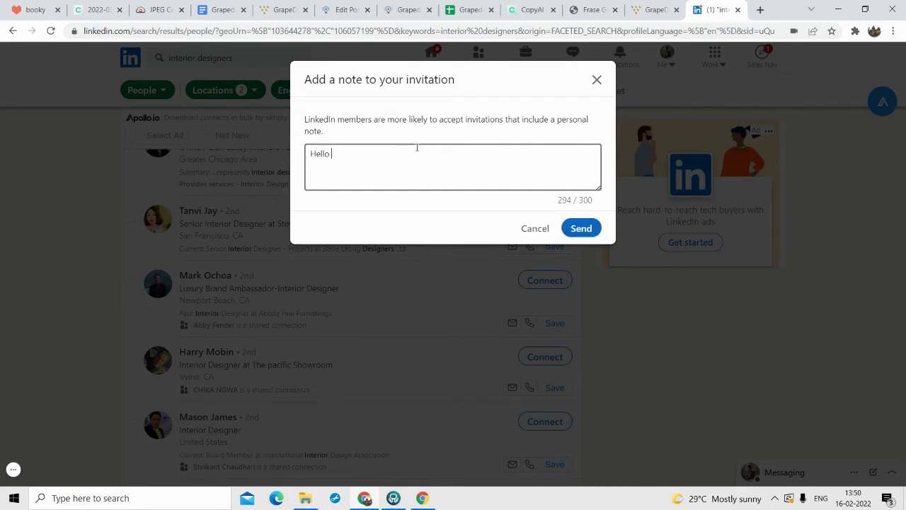
type("Tanbo")
type("vi")
type("I am oll")
key("BackSpace")
type("looki")
type("ng to take small interview of Interior designers for a ma")
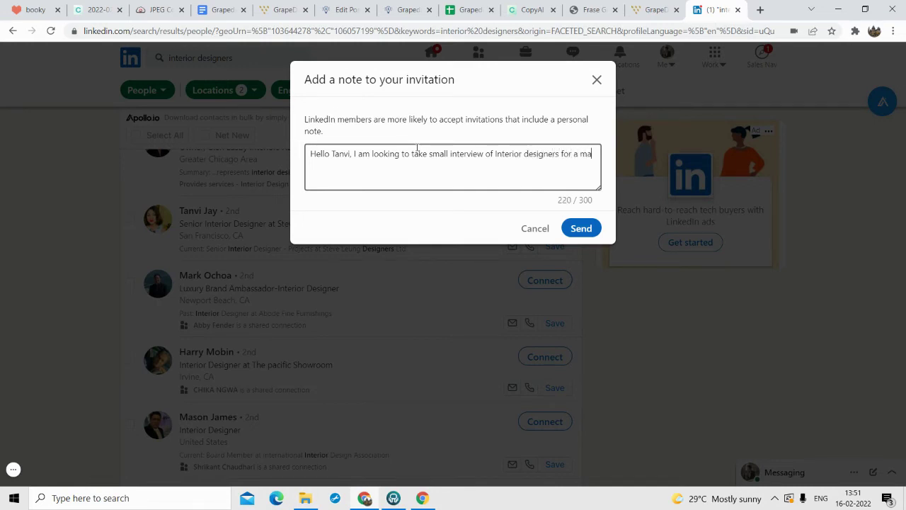
type("rket research company. Are you ")
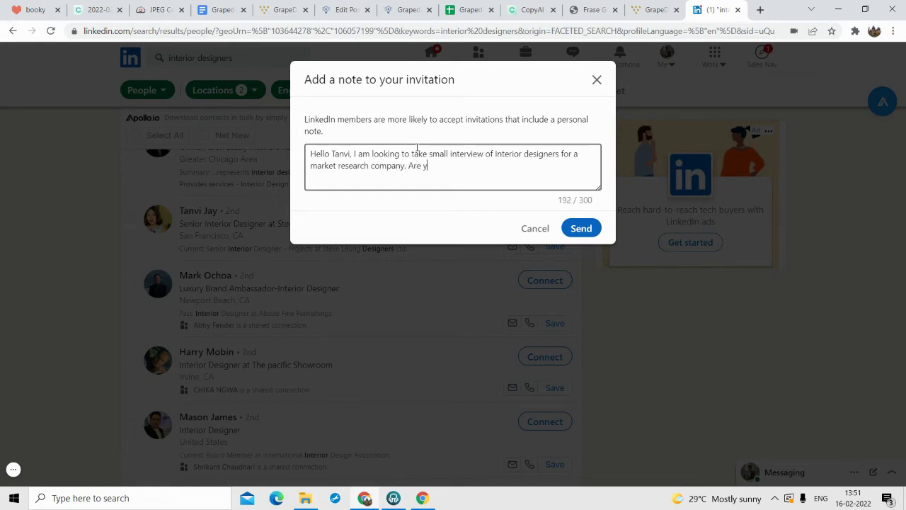
type("available for a tex")
key("BackSpace")
key("BackSpace")
key("BackSpace")
type("swer few q")
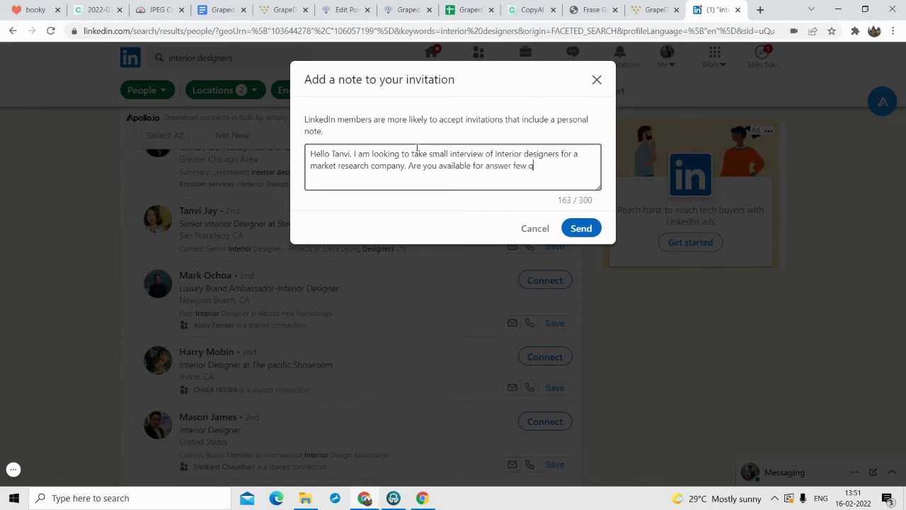
type("uestio")
Add that it takes only a few minutes plus a sign-off, then cancel the note unsent.
key("Return")
key("Return")
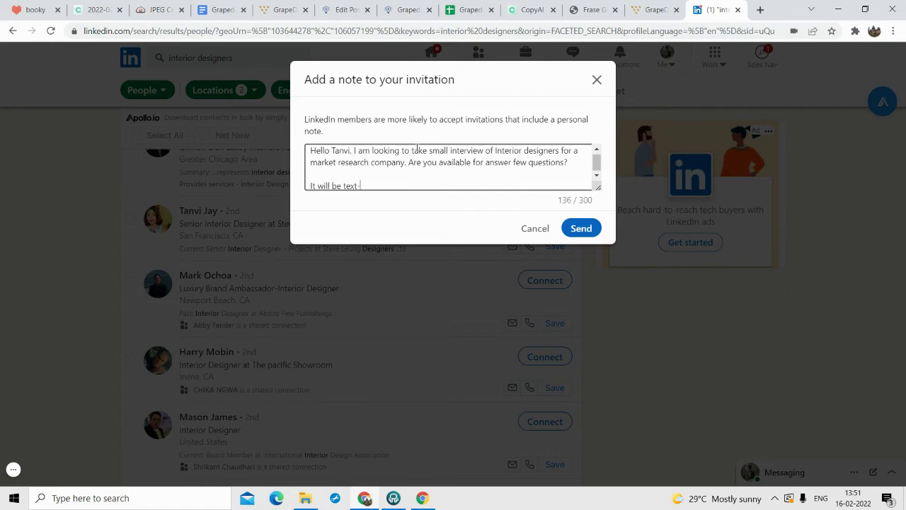
type("based ")
type("& t")
type("akes only f")
type("ew mins.")
key("Return")
key("Return")
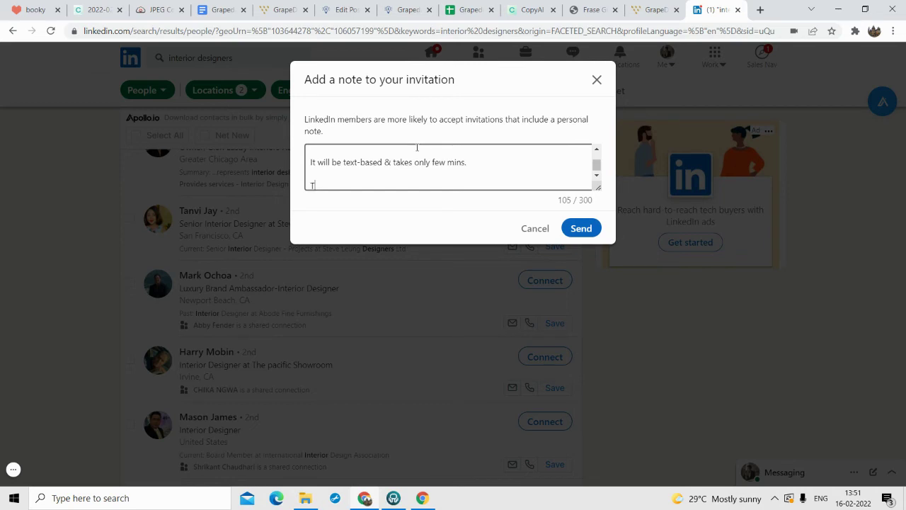
type("hanks.")
scroll(407, 168, "up", 2)
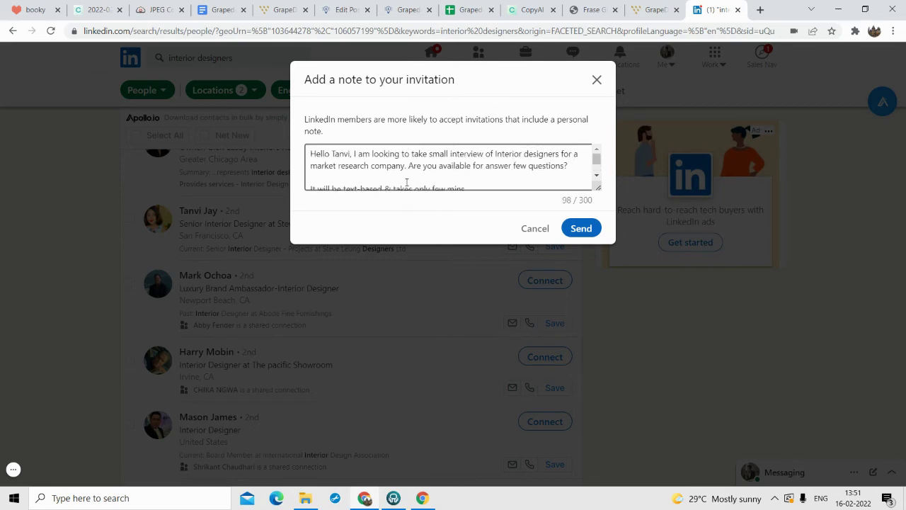
scroll(407, 183, "down", 2)
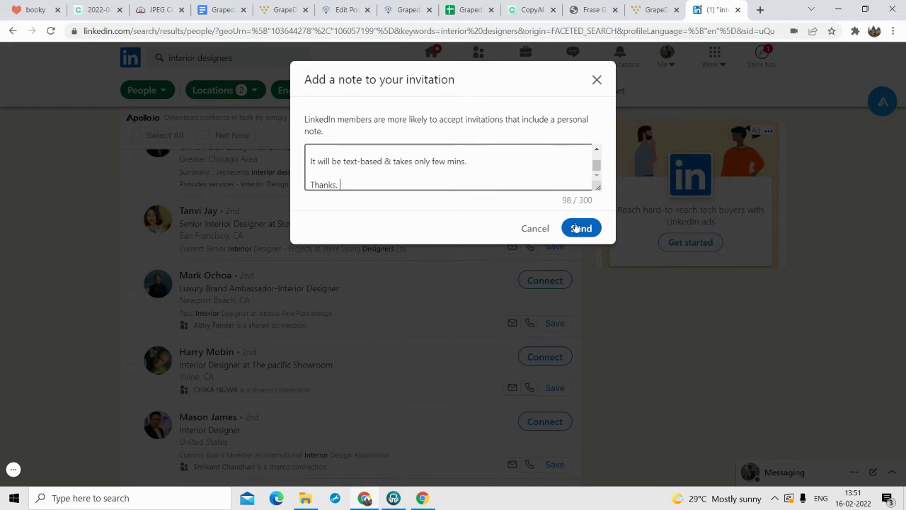
left_click(541, 228)
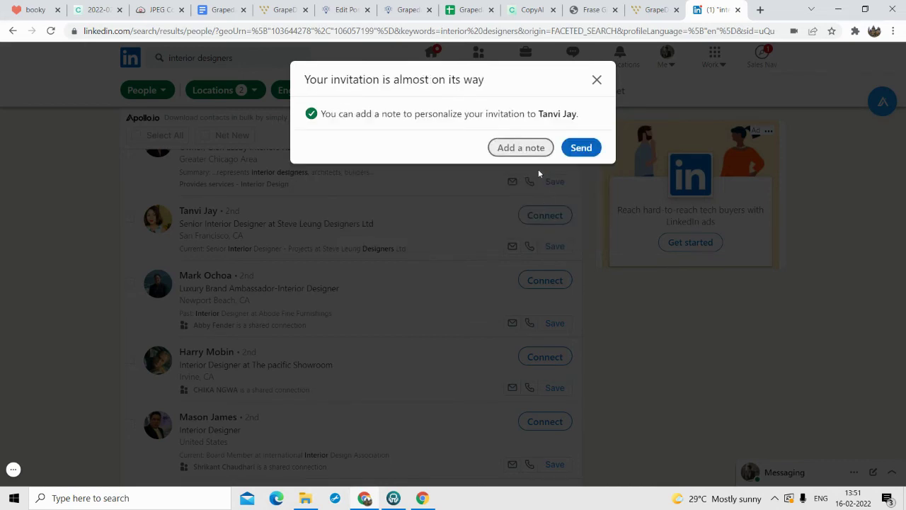
Dismiss the unsent invitation, browse more interior designer results, and return to the GrapeData tasks page.
left_click(598, 79)
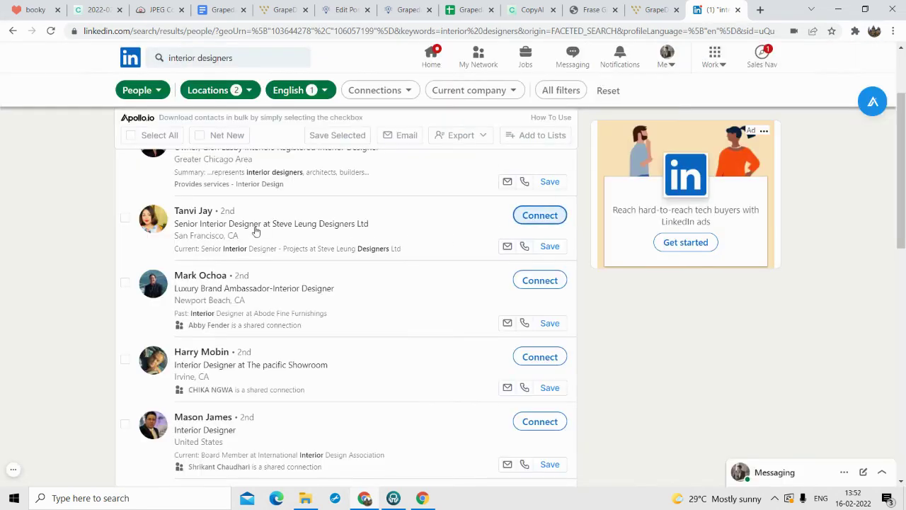
scroll(310, 239, "down", 3)
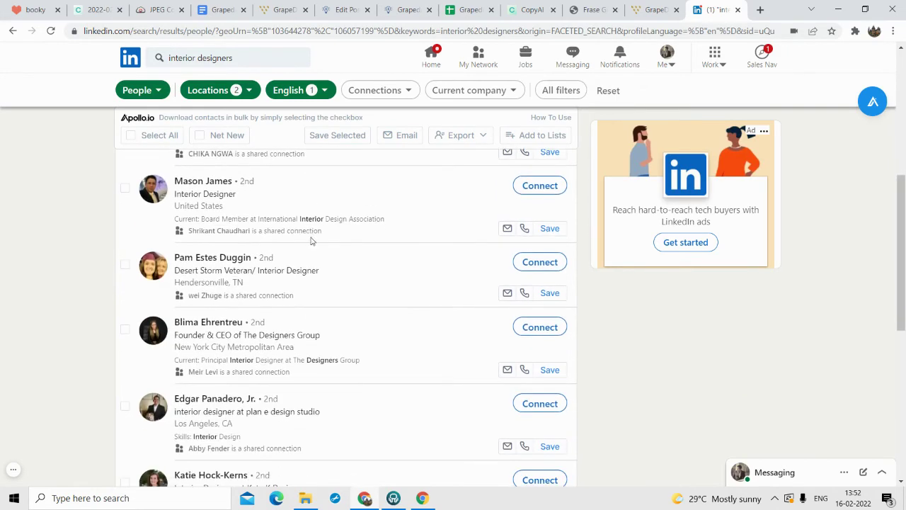
scroll(311, 239, "down", 2)
scroll(312, 269, "down", 4)
scroll(305, 332, "up", 2)
scroll(333, 318, "up", 3)
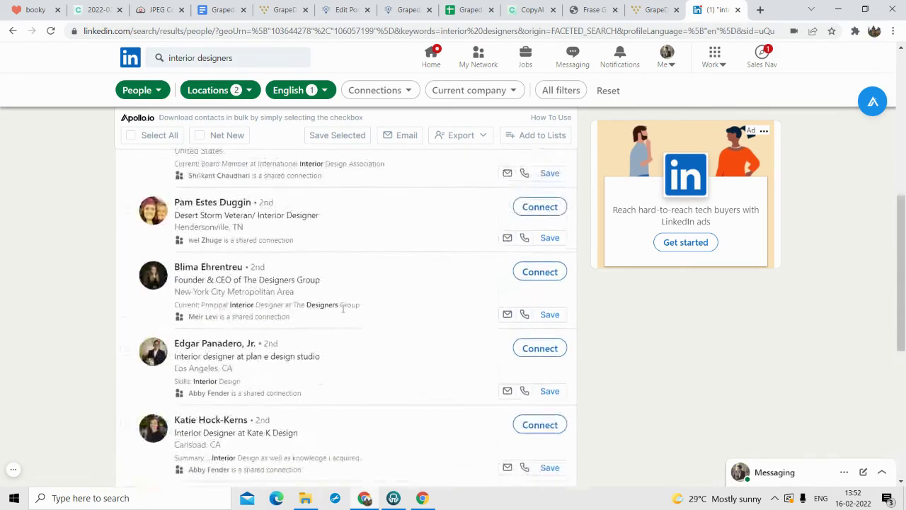
scroll(344, 314, "up", 4)
scroll(344, 293, "up", 2)
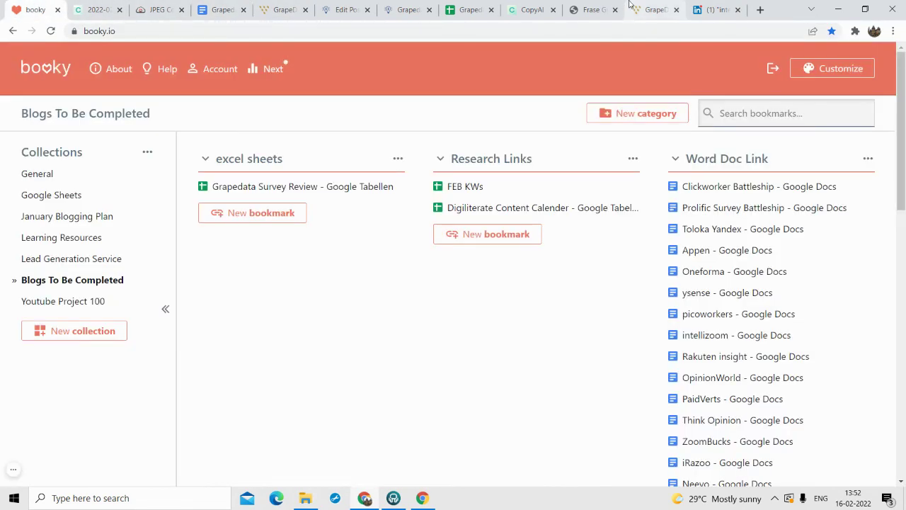
left_click(652, 9)
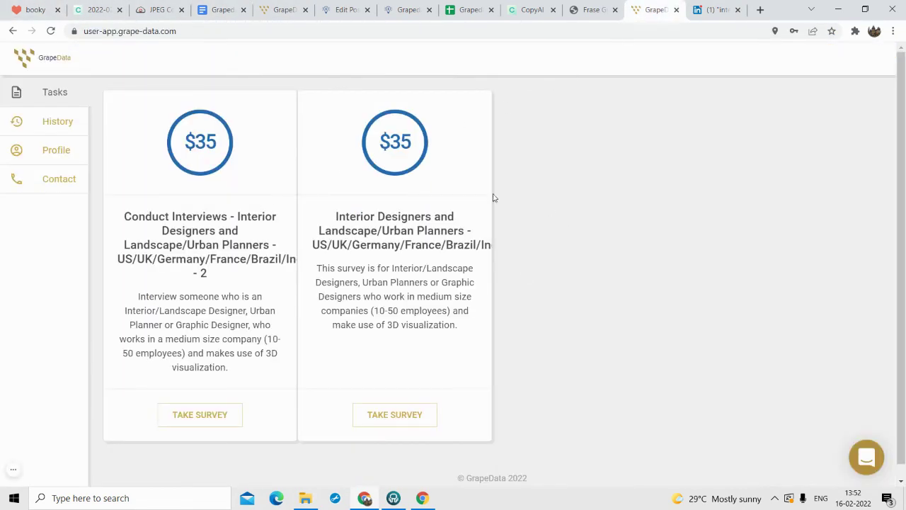
left_click(198, 416)
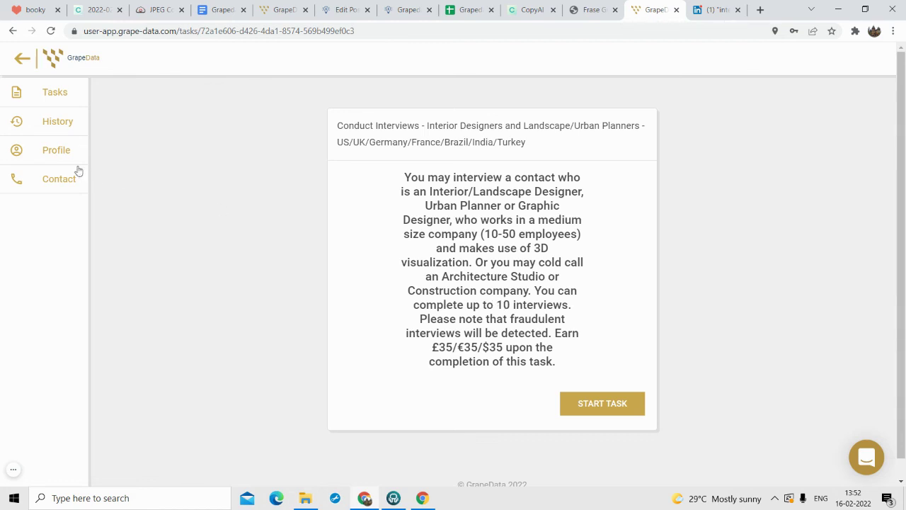
left_click(55, 149)
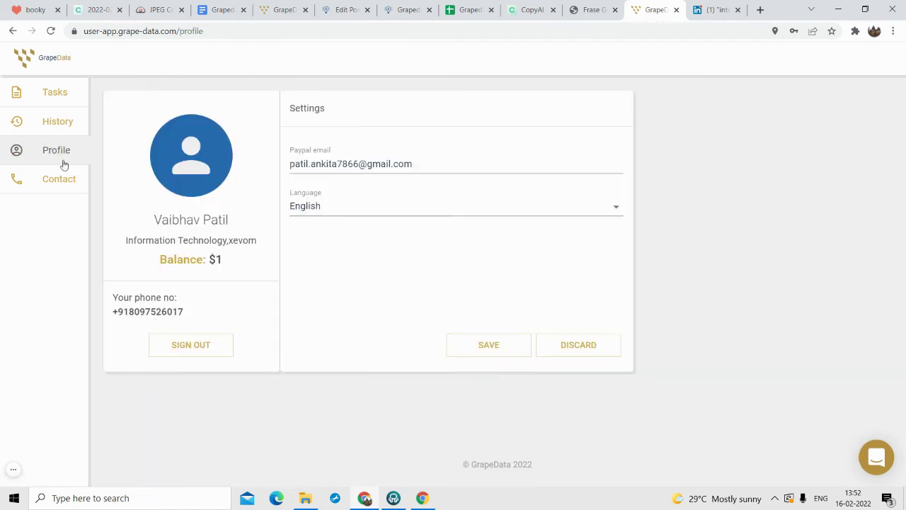
left_click(59, 120)
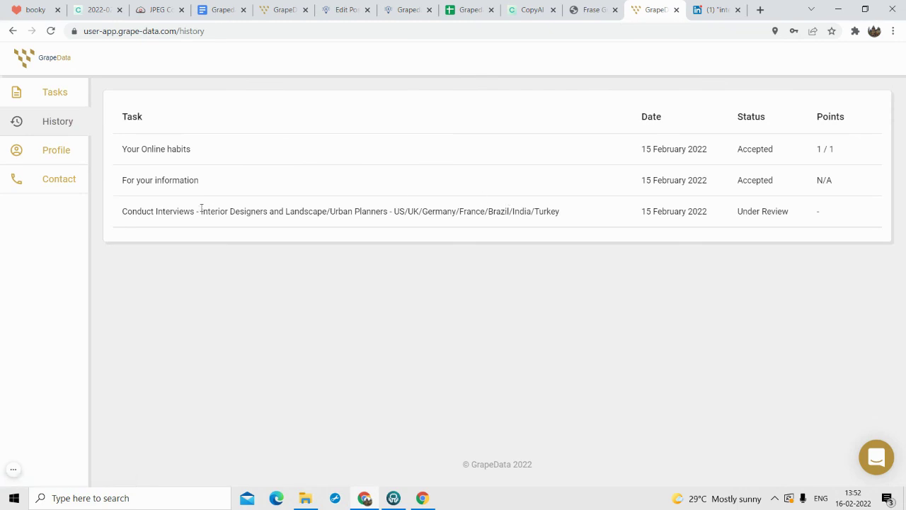
left_click_drag(124, 211, 309, 220)
left_click(766, 208)
triple_click(765, 207)
left_click(763, 208)
double_click(505, 211)
triple_click(771, 207)
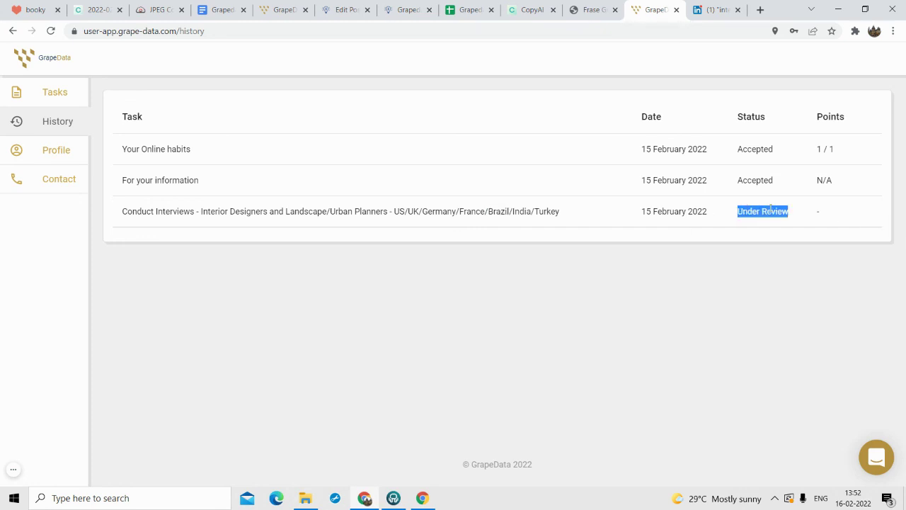
left_click(51, 92)
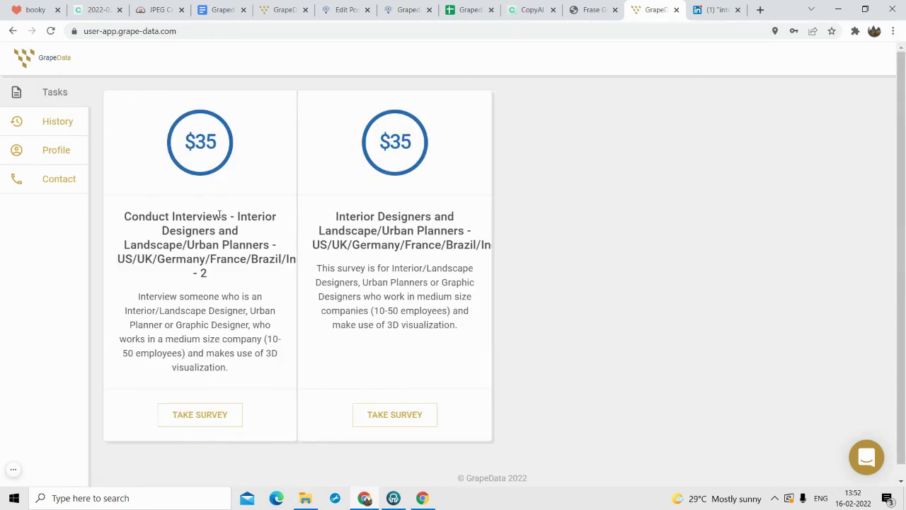